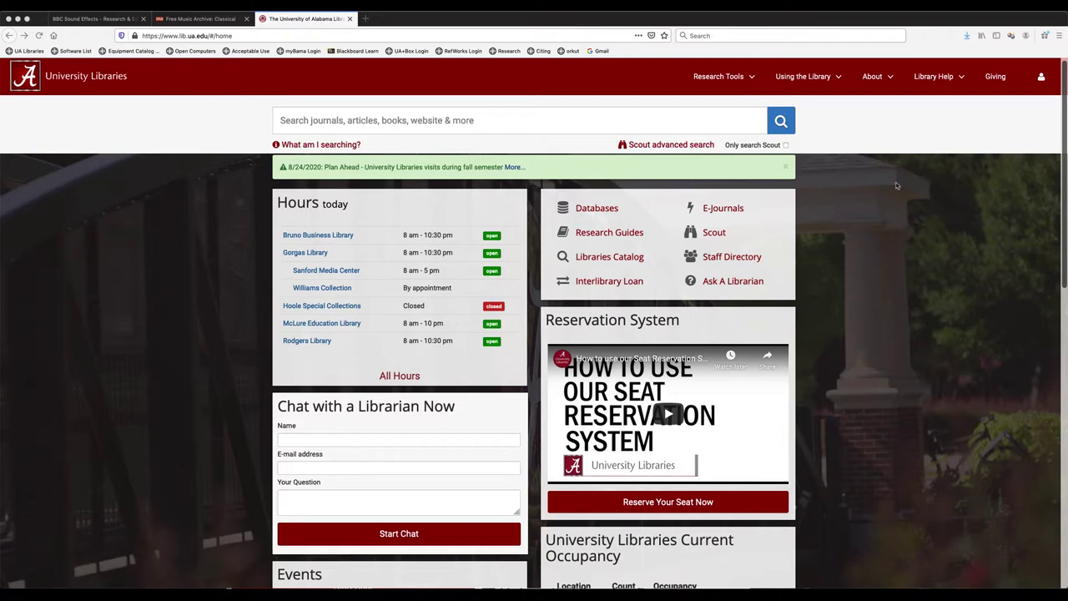
Open the library's Equipment page and go from it to the equipment reservation page.
left_click(838, 78)
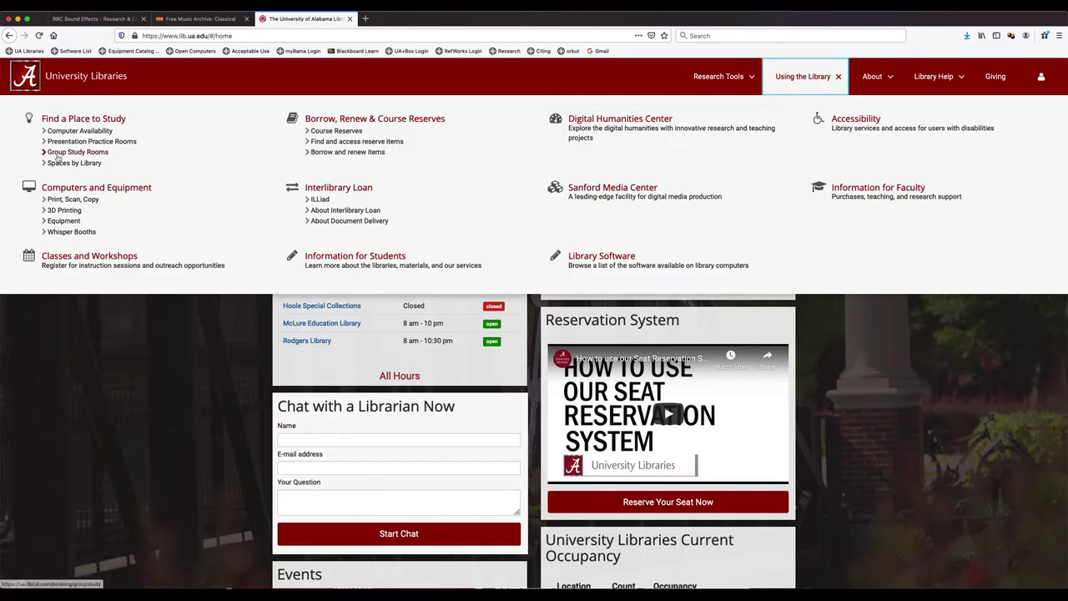
left_click(63, 221)
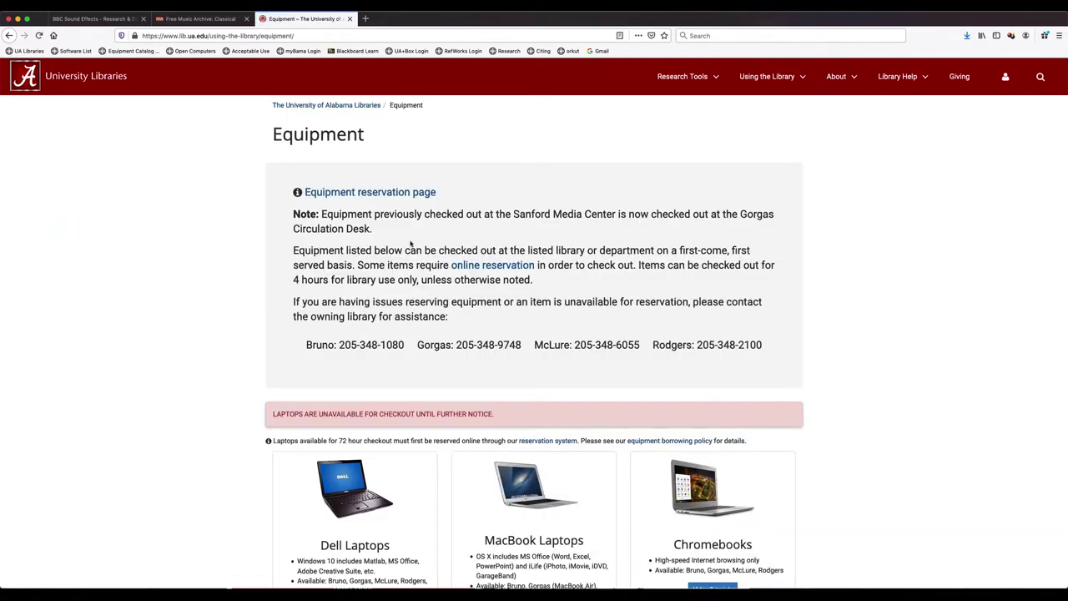
scroll(411, 244, "down", 1)
scroll(412, 248, "up", 1)
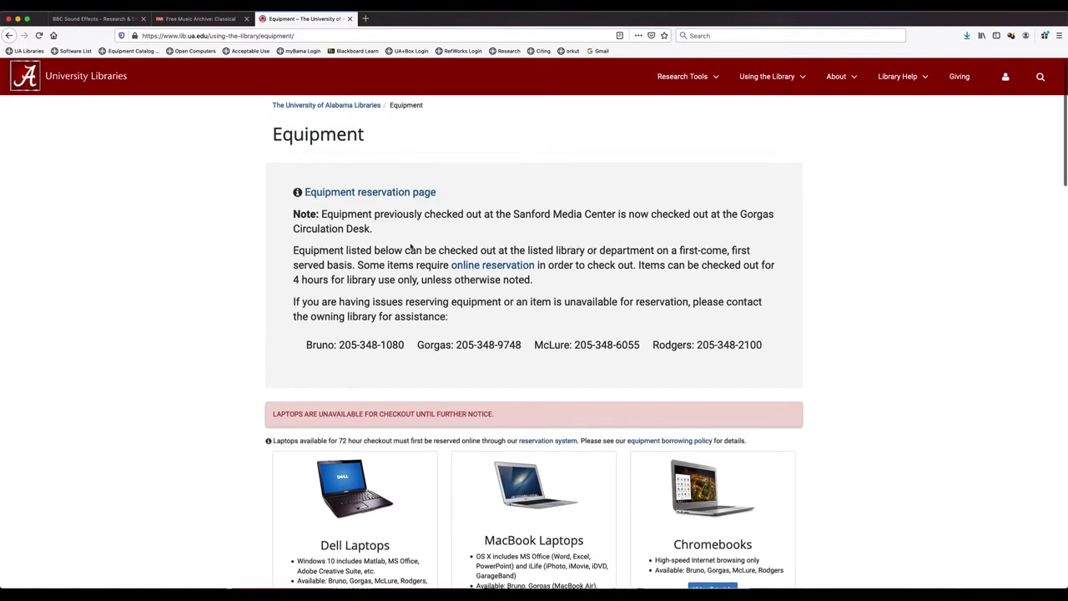
left_click(385, 195)
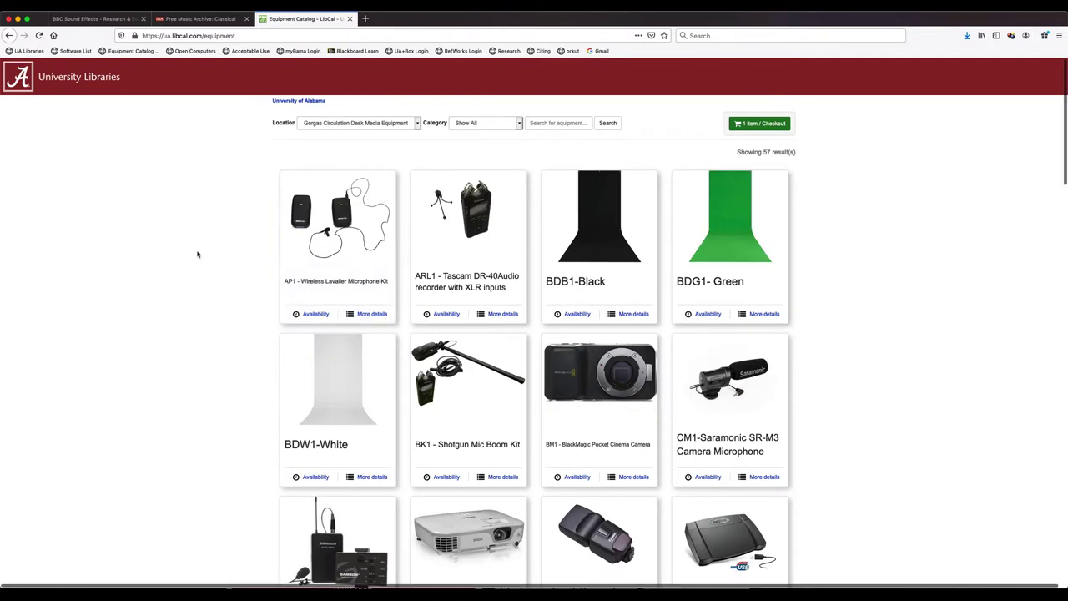
Show the Gorgas Circulation Desk Media Equipment location and review the details of the IR-SLR1 Canon IR-DSLR Camera.
left_click(417, 124)
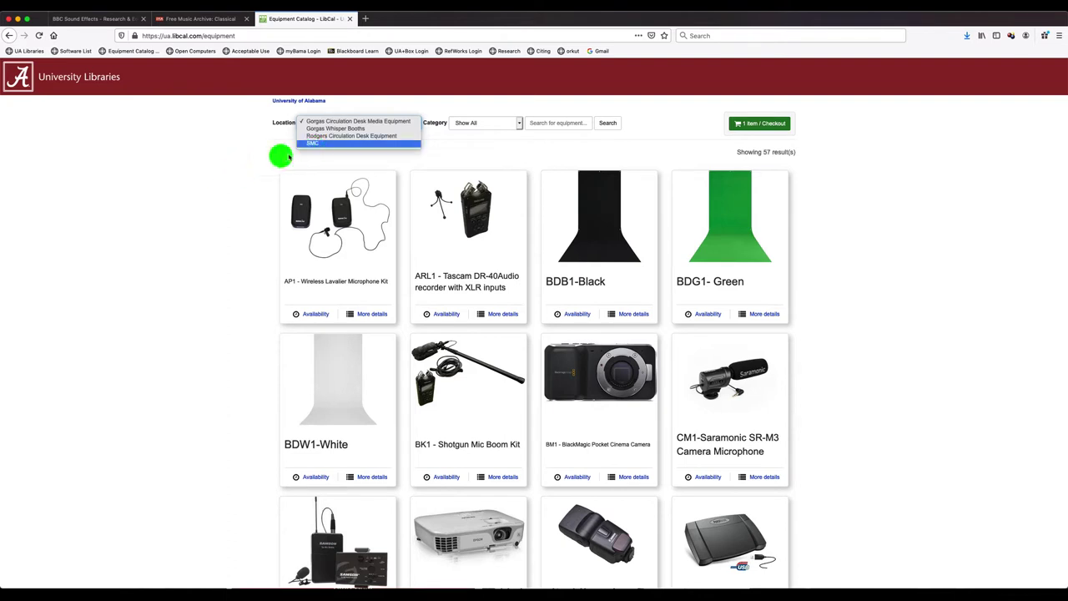
left_click(320, 143)
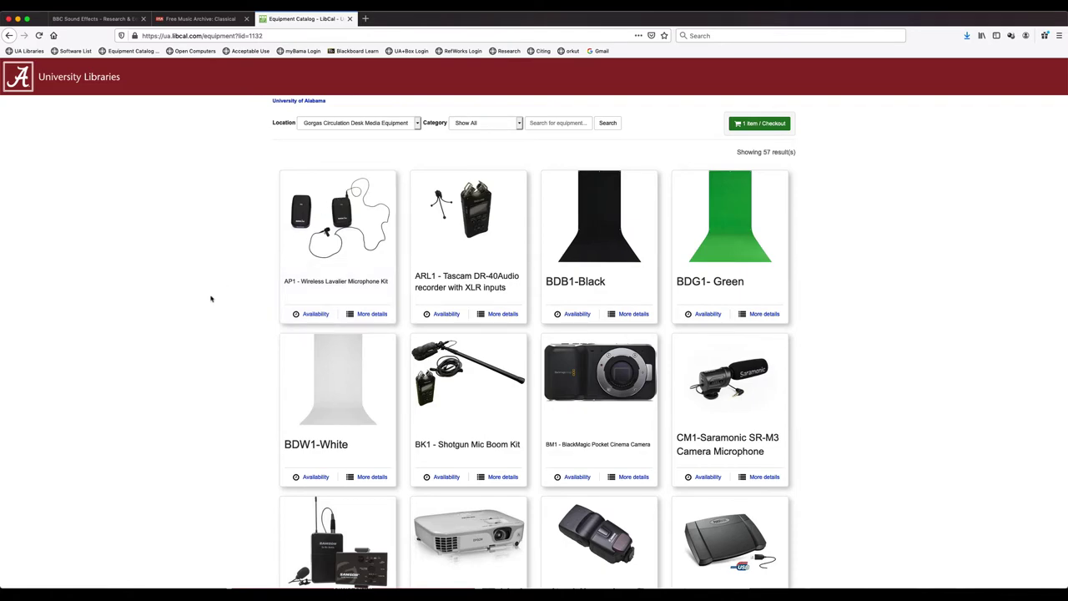
scroll(211, 297, "down", 5)
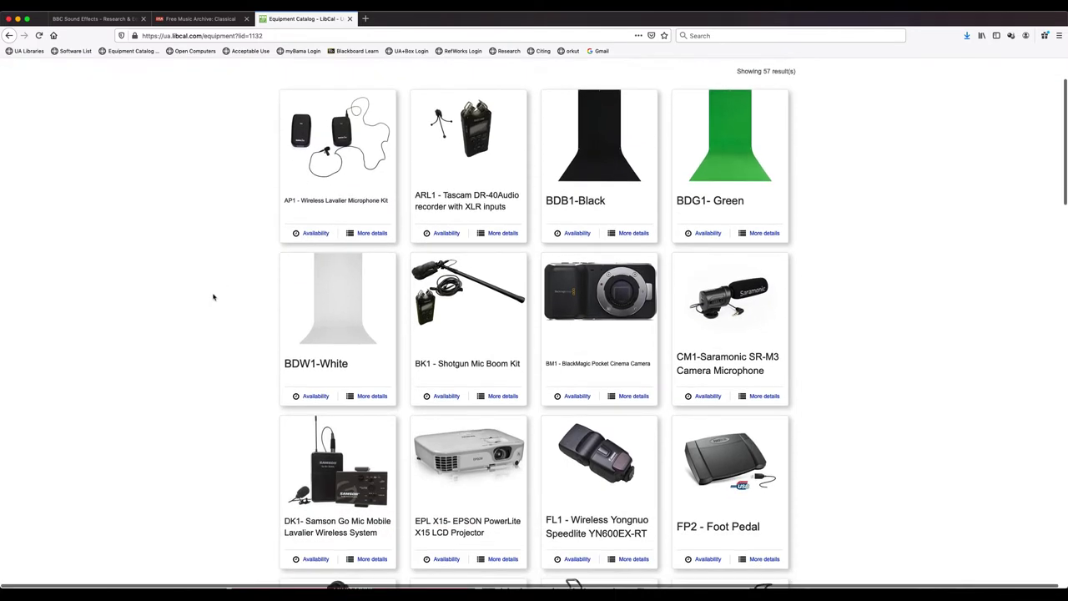
scroll(212, 297, "down", 6)
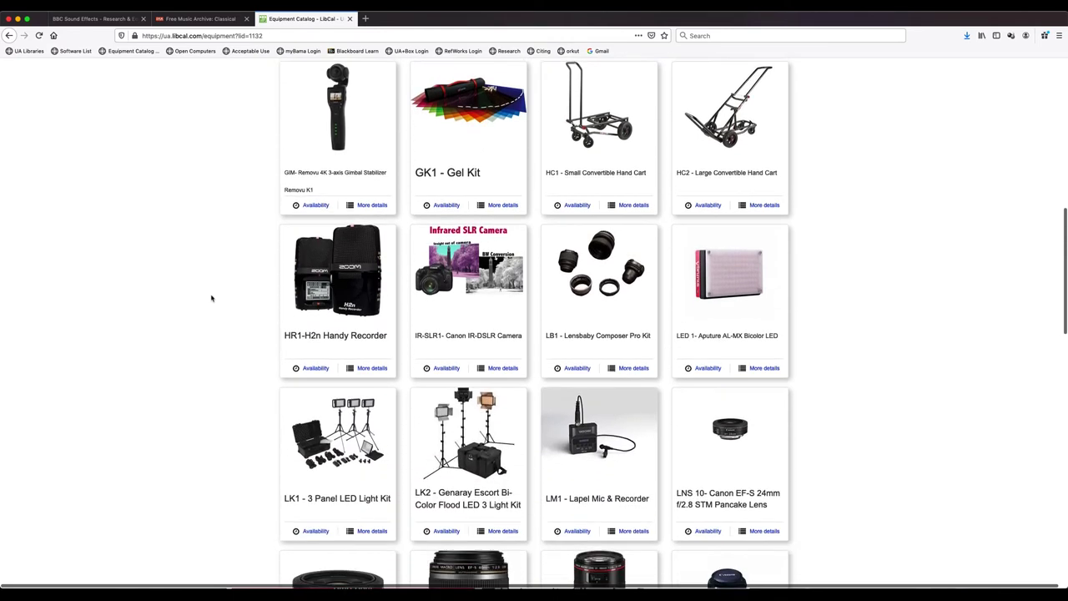
scroll(210, 298, "up", 1)
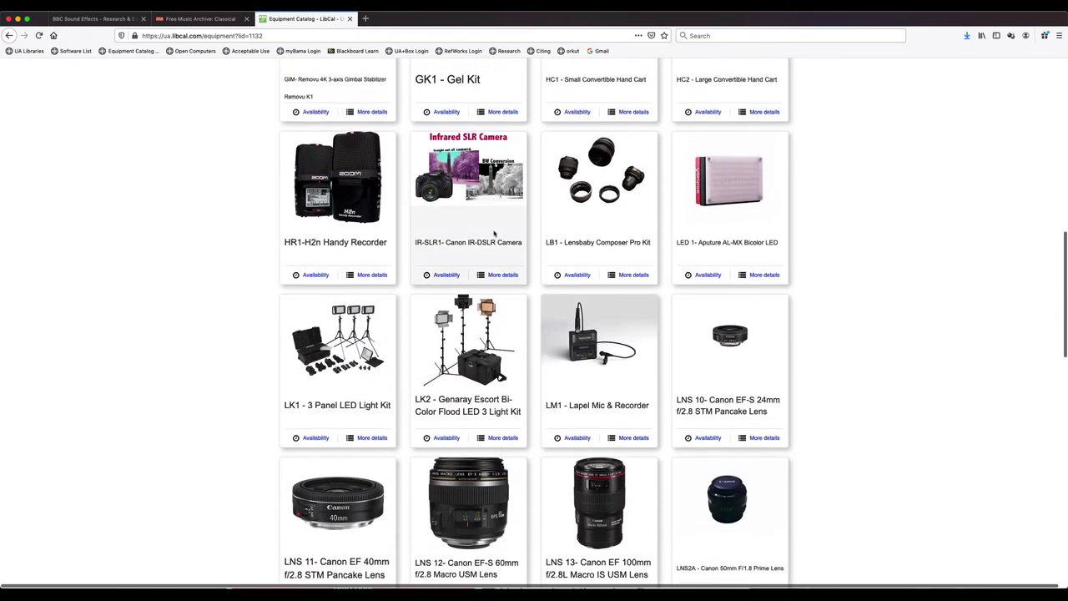
left_click(504, 275)
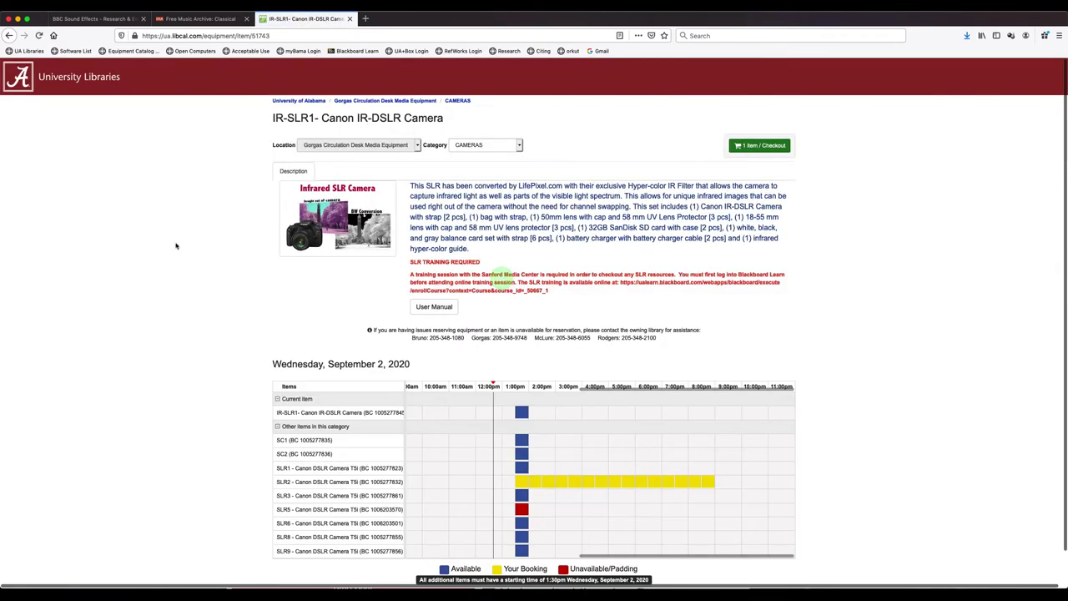
scroll(179, 239, "down", 1)
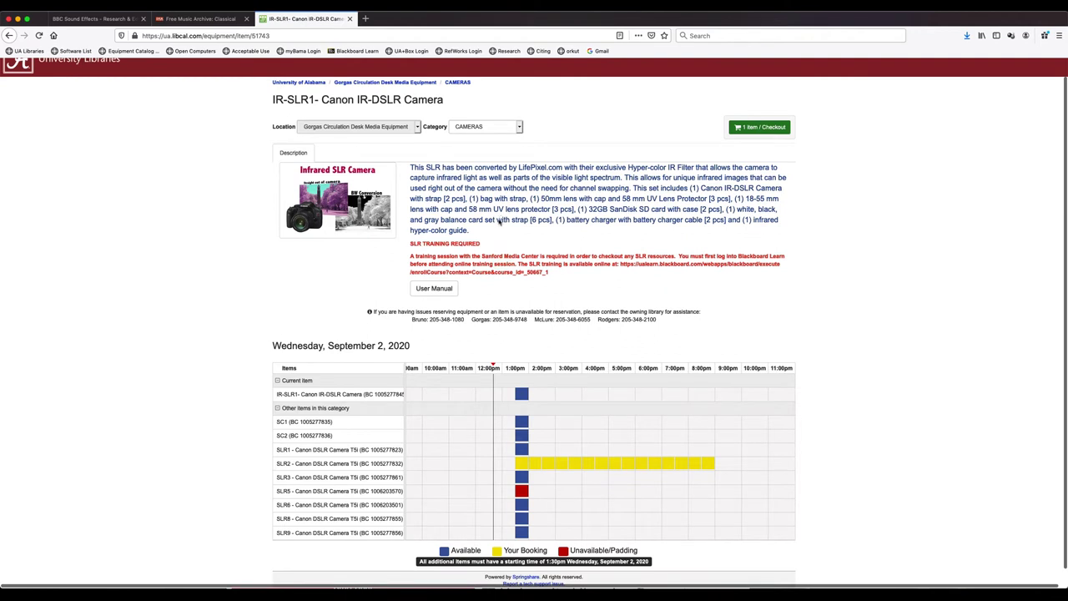
scroll(499, 221, "down", 1)
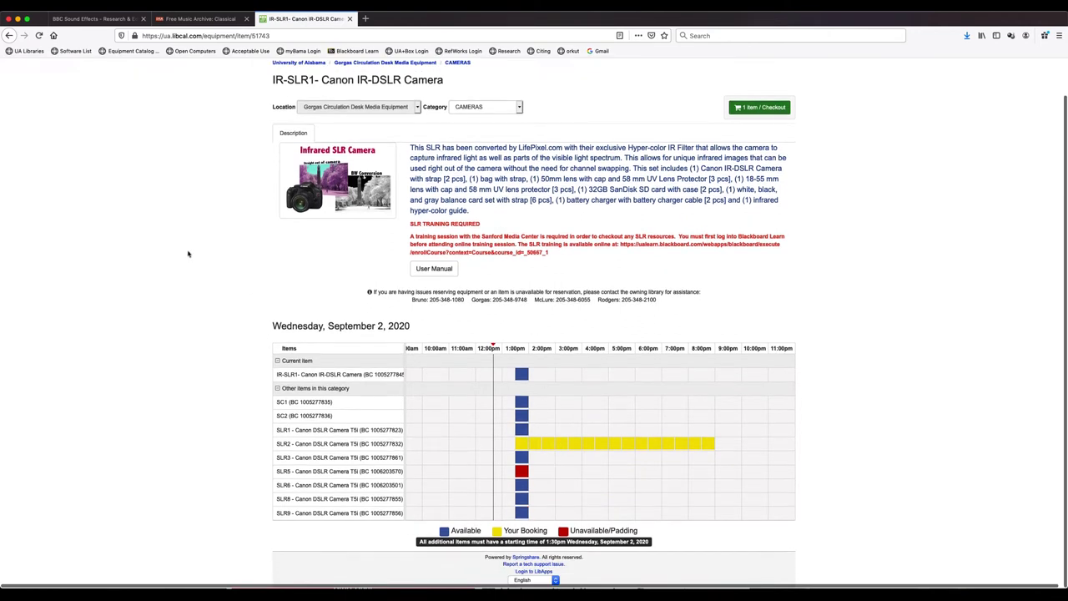
Return to the equipment catalog and check the availability of the RF1 Reflector Kit and the SM2 Stic Mic w/ Tascam DR-10x.
left_click(8, 35)
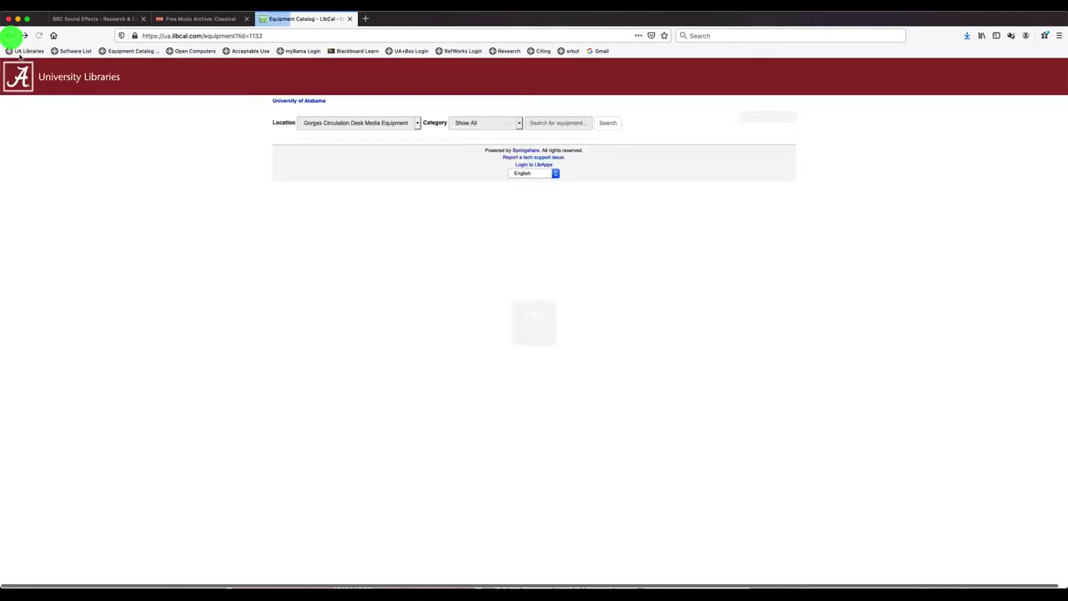
scroll(391, 323, "down", 8)
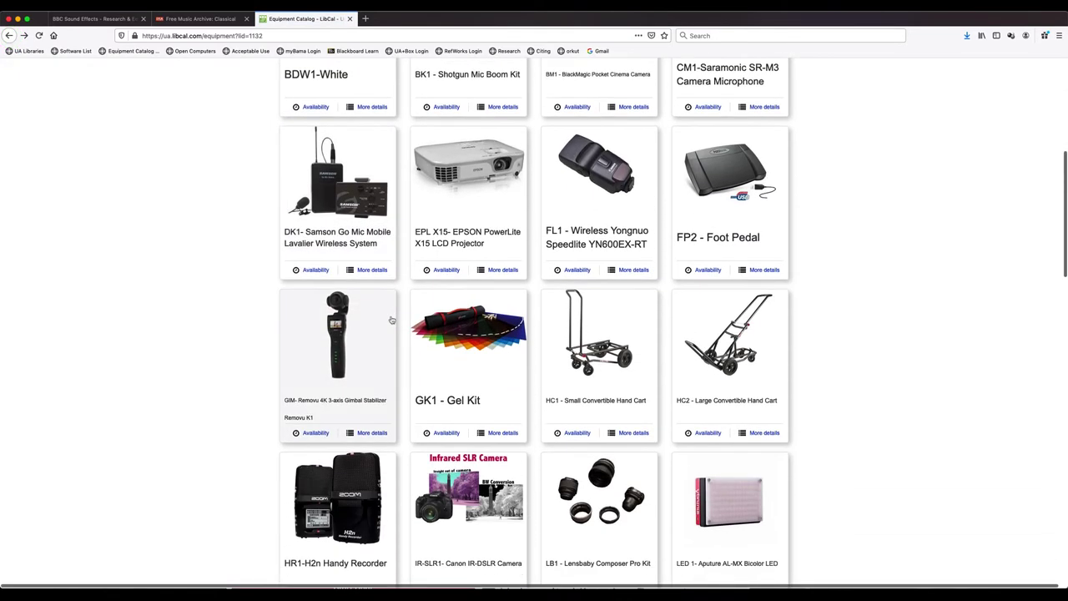
scroll(391, 323, "down", 13)
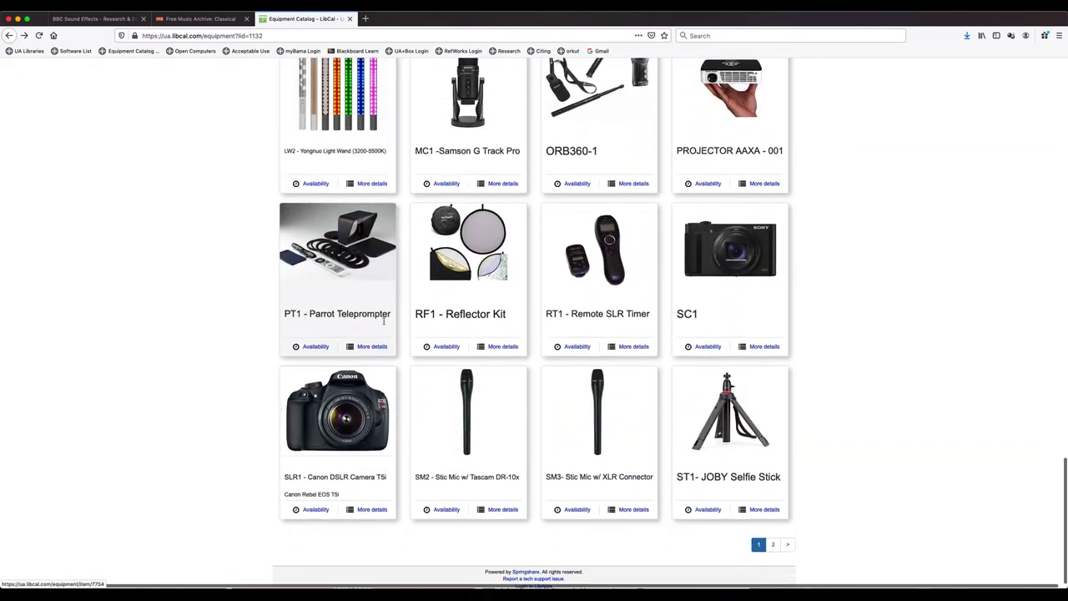
left_click(445, 346)
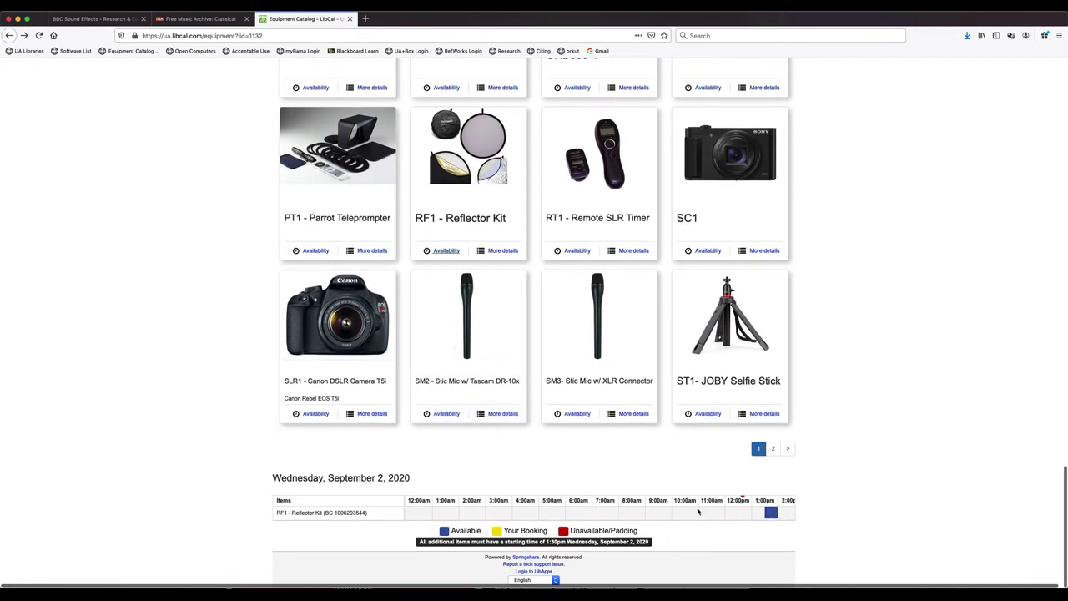
scroll(659, 509, "right", 5)
scroll(621, 501, "right", 3)
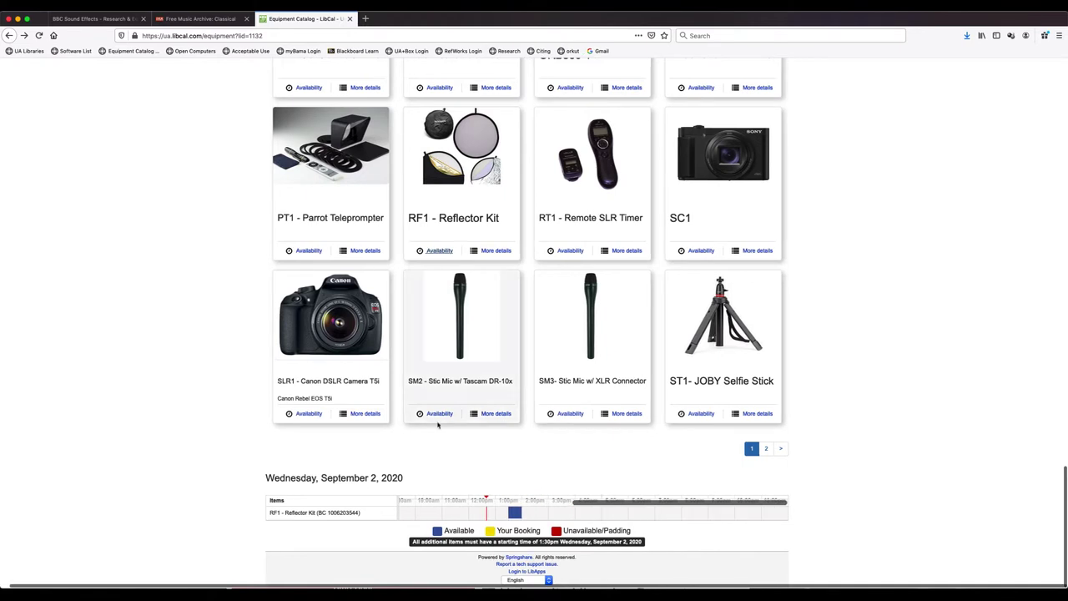
left_click(439, 414)
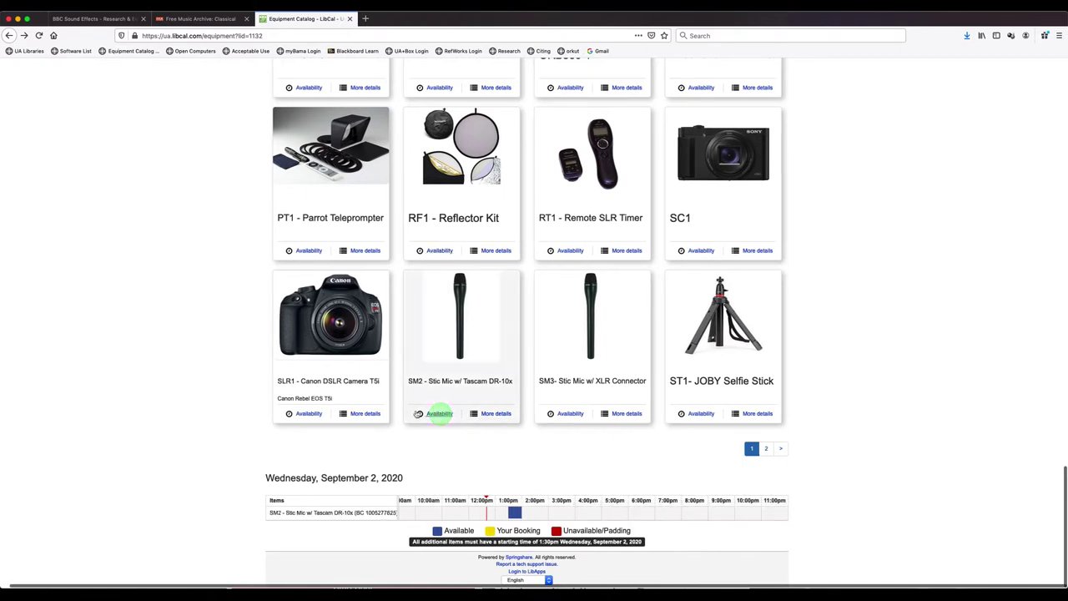
Add the SLR8 Canon DSLR Camera T5i to the cart from 1:30pm September 2 to 1:30pm September 5, 2020.
left_click(306, 413)
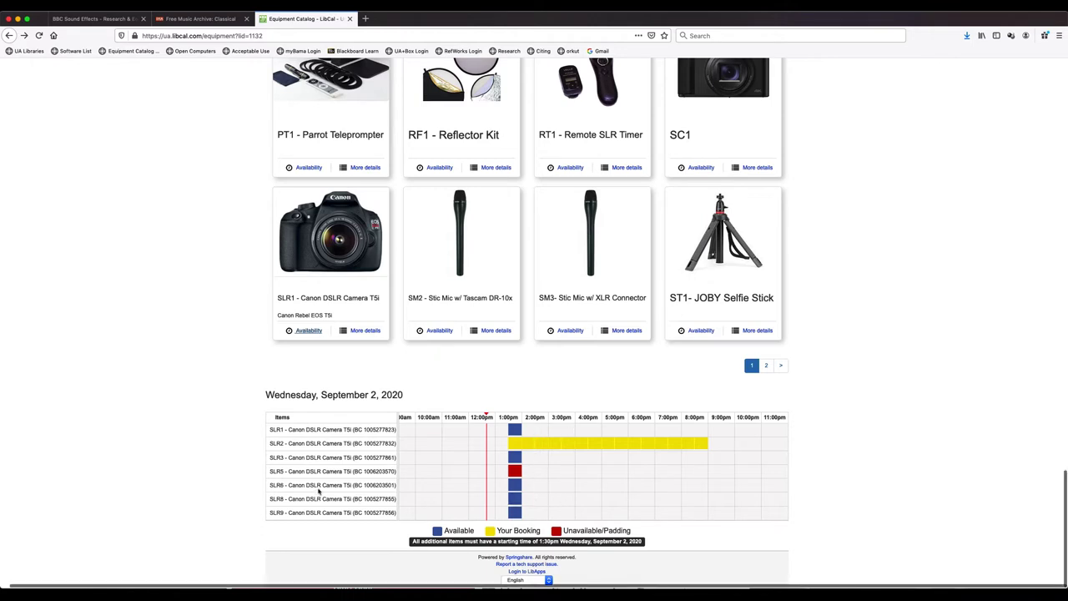
left_click(514, 498)
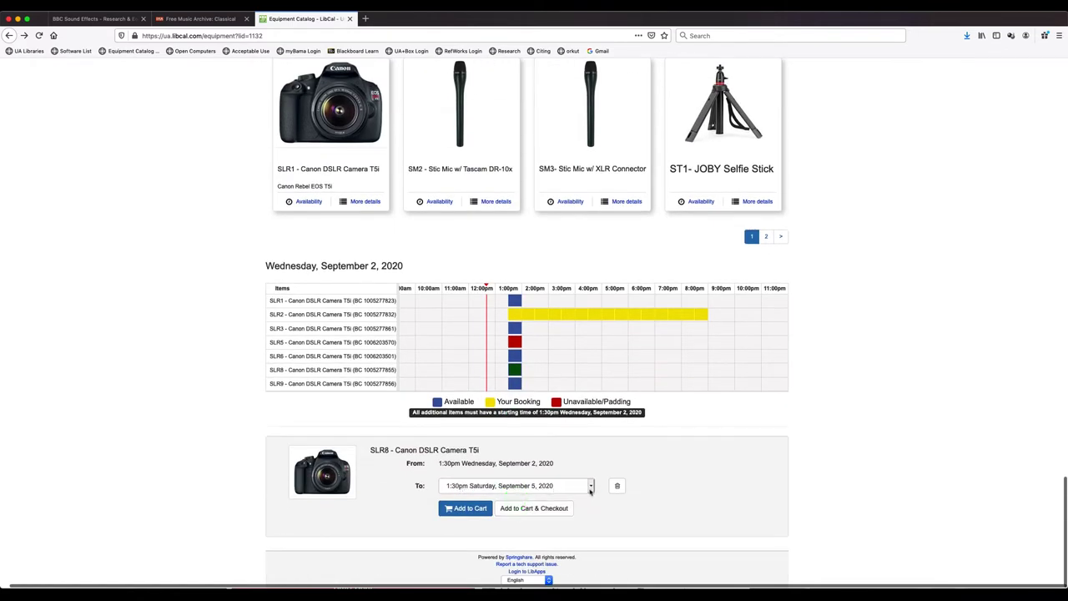
left_click(460, 510)
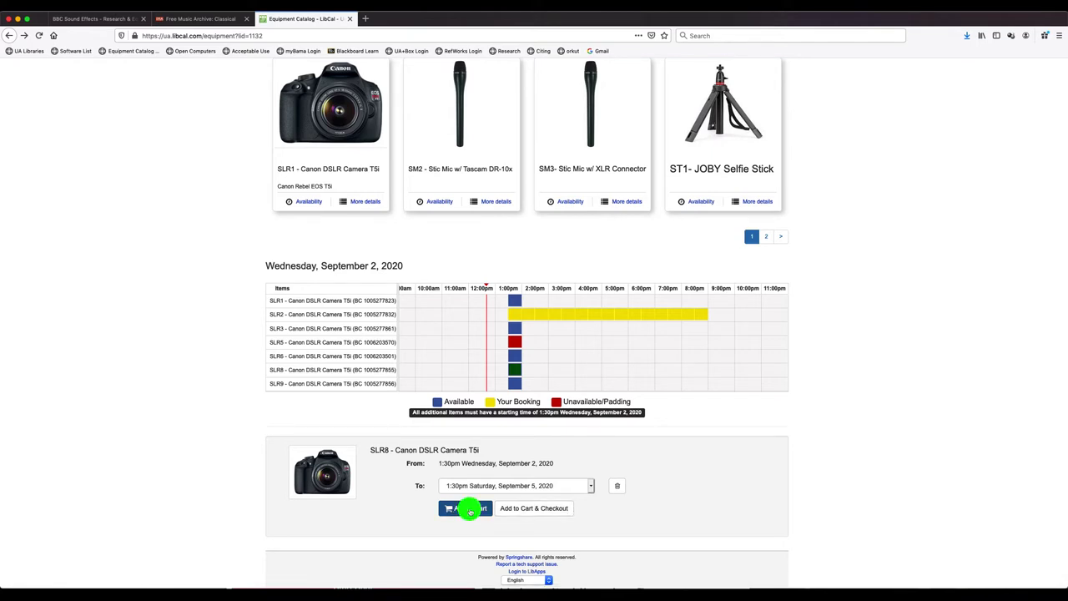
Proceed to checkout with the equipment in the cart, as far as the university login page.
left_click(1065, 73)
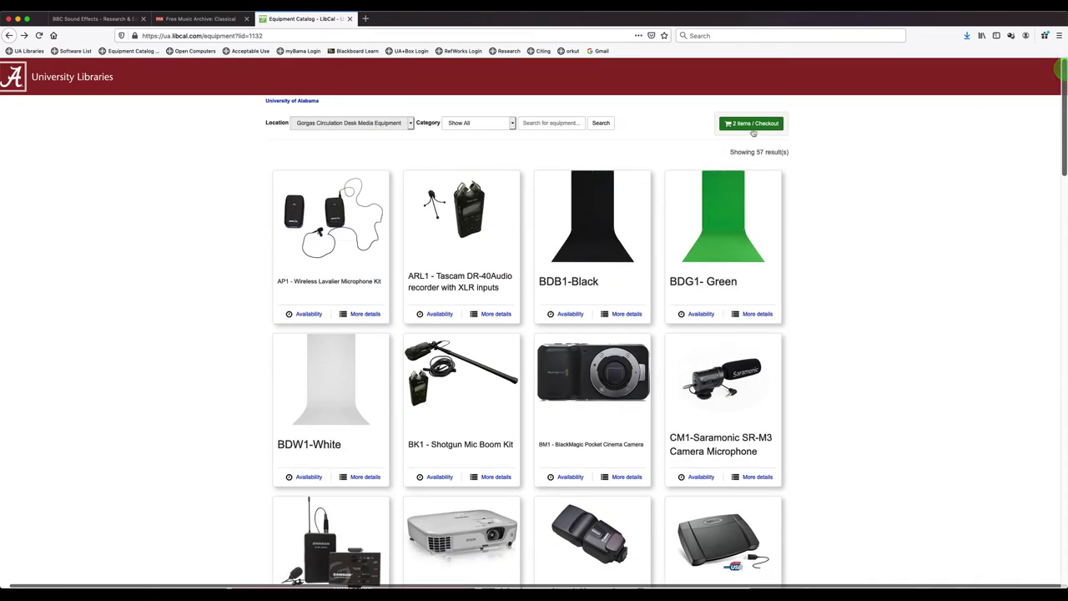
mouse_move(741, 128)
left_click(743, 126)
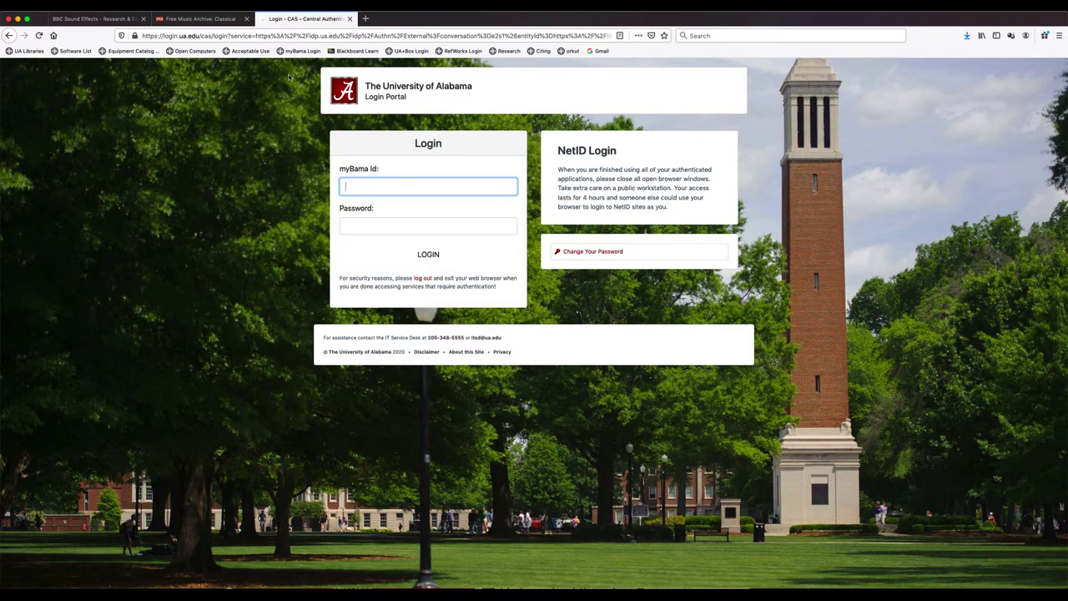
Leave the login page and go to the library home page at lib.ua.edu.
left_click(11, 35)
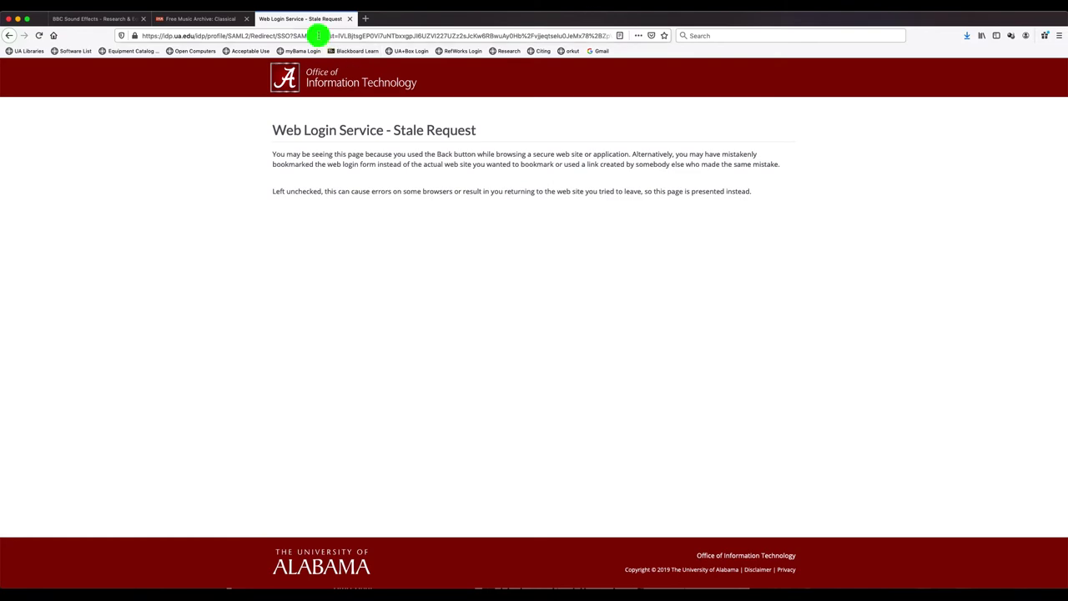
left_click(318, 35)
type("lib.")
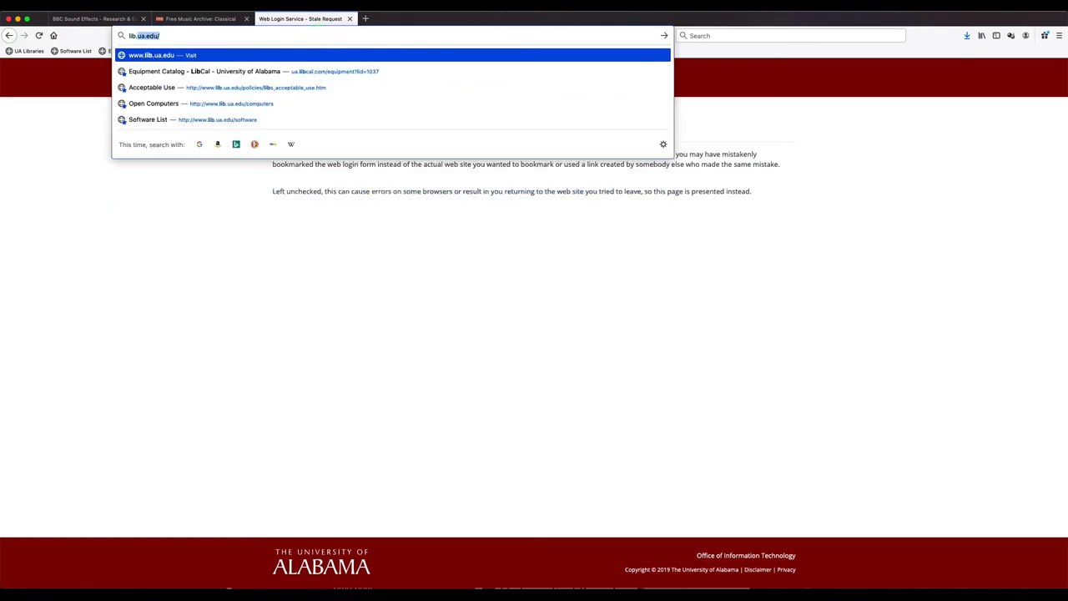
type("ua.edu/")
key("Return")
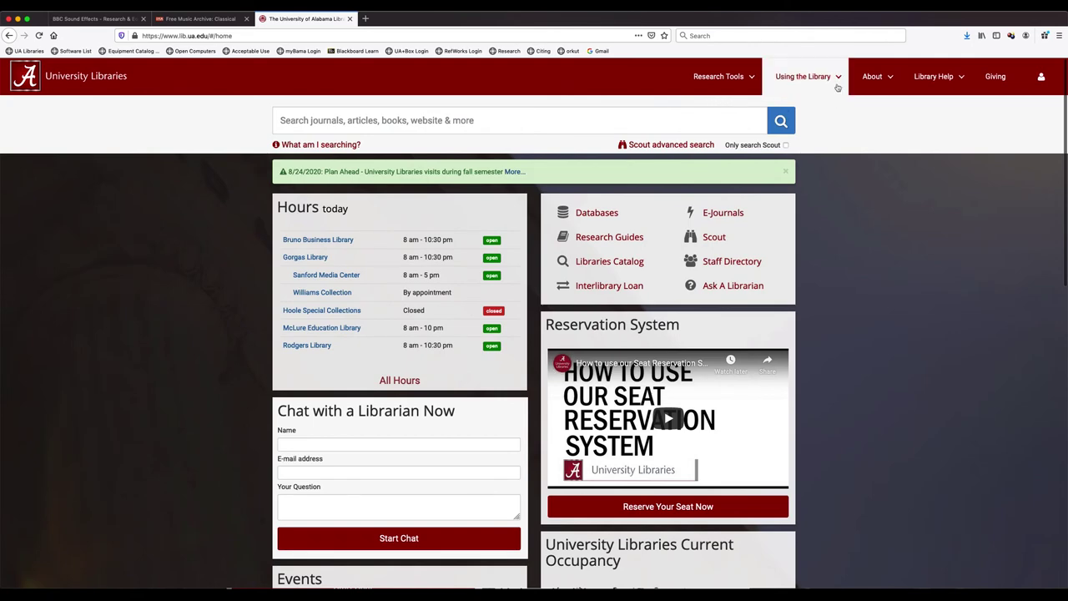
Open the Whisper Booths page and review its equipment, booth photos and usage policies.
left_click(839, 82)
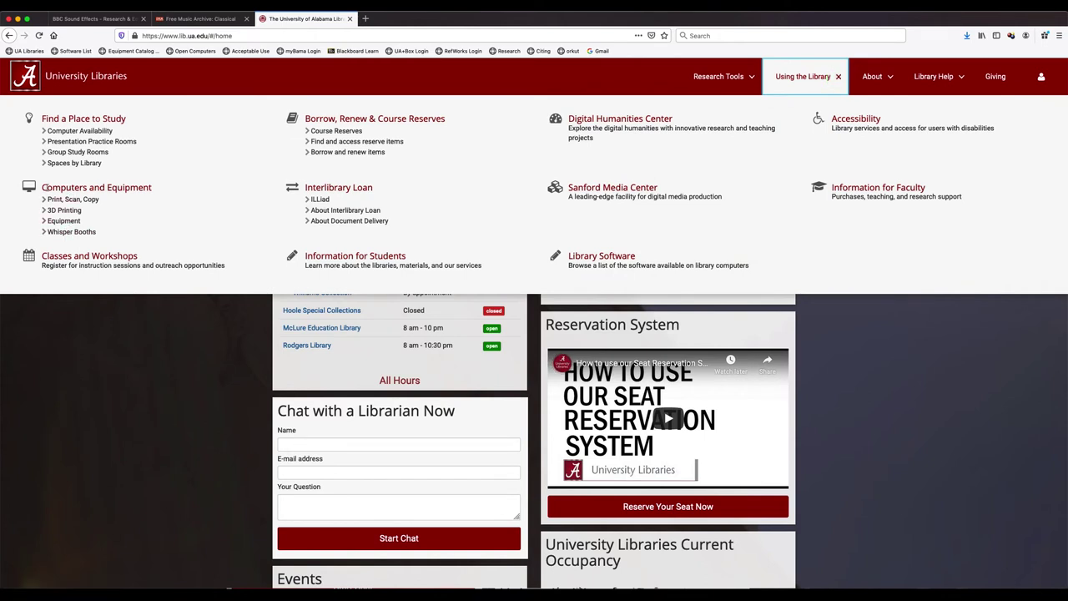
left_click(66, 233)
scroll(224, 252, "down", 2)
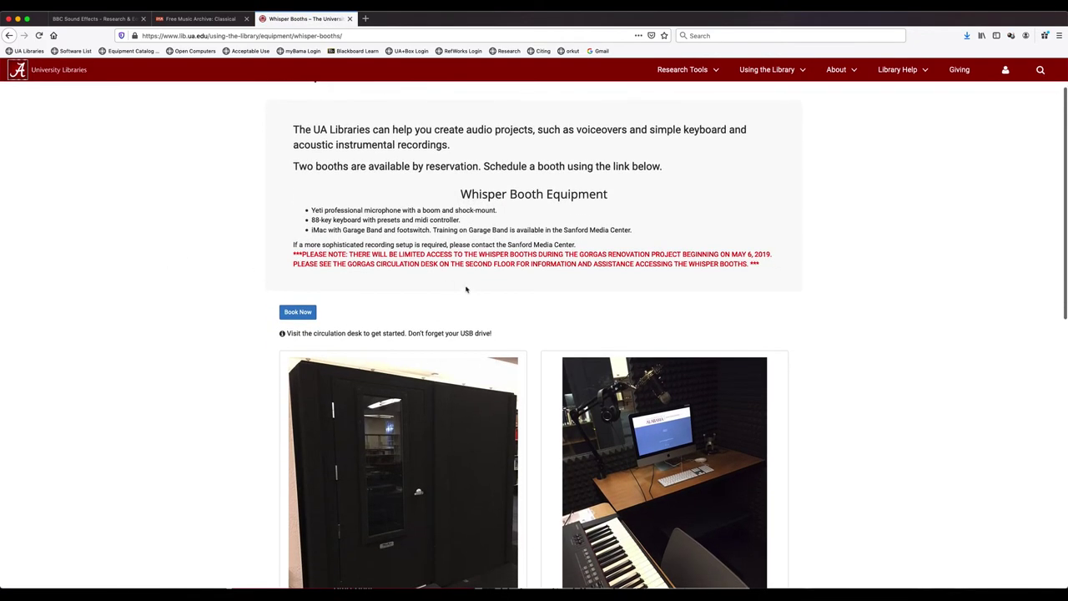
scroll(447, 368, "down", 10)
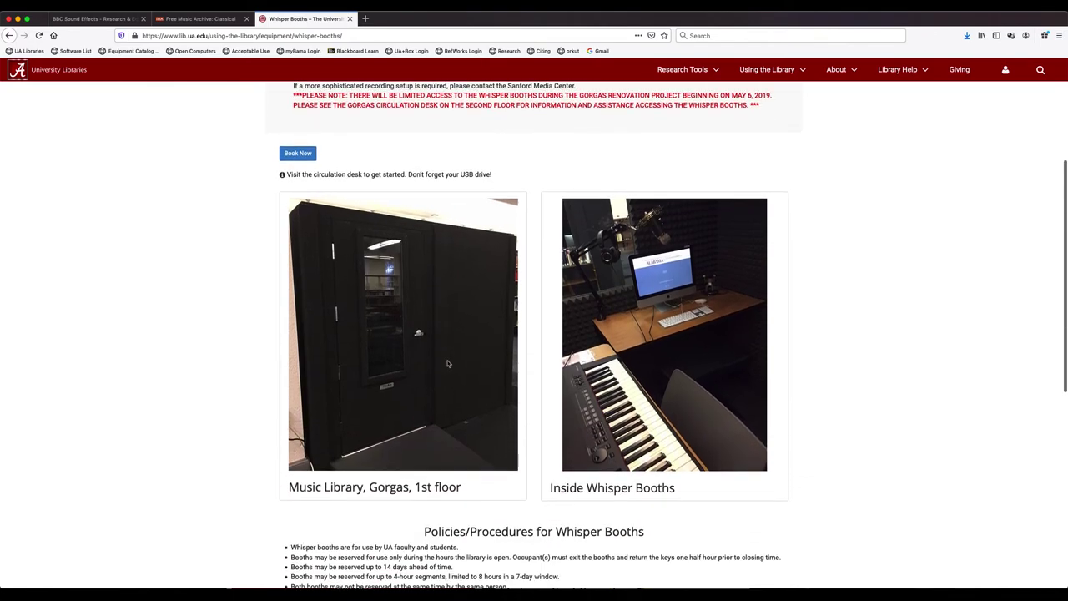
scroll(442, 355, "down", 6)
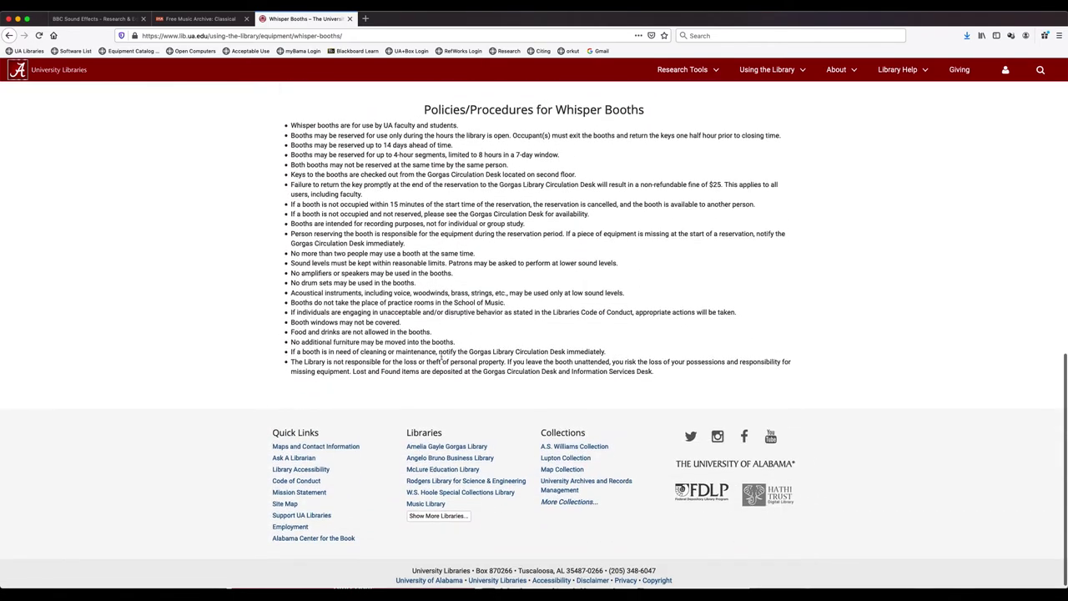
scroll(443, 355, "up", 5)
scroll(441, 359, "up", 7)
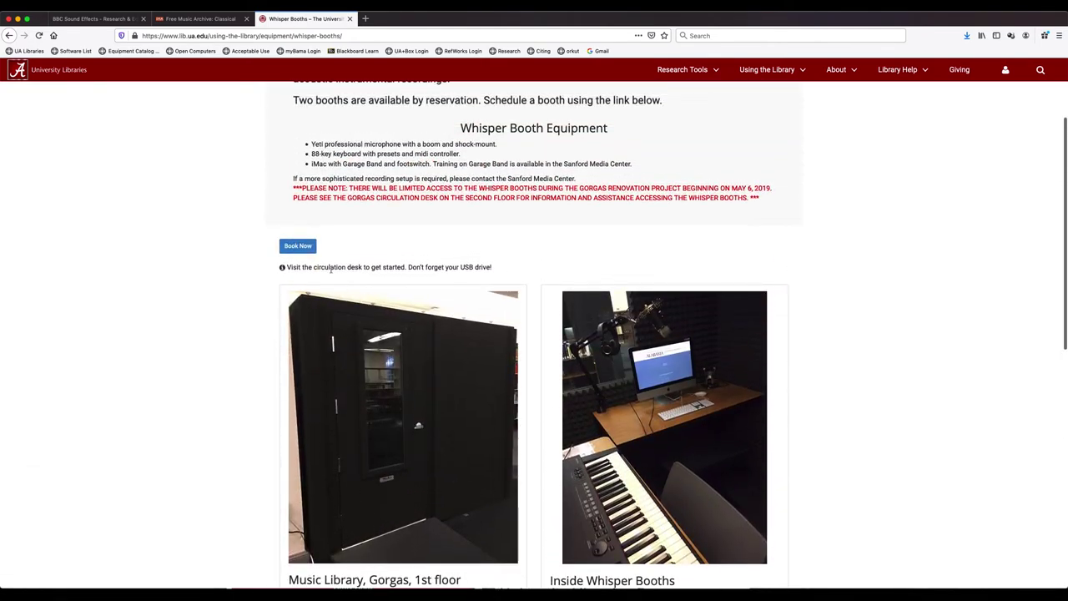
Look at the Spaces booking page for the Gorgas Whisper Booths, and return to the Whisper Booths information page.
left_click(298, 247)
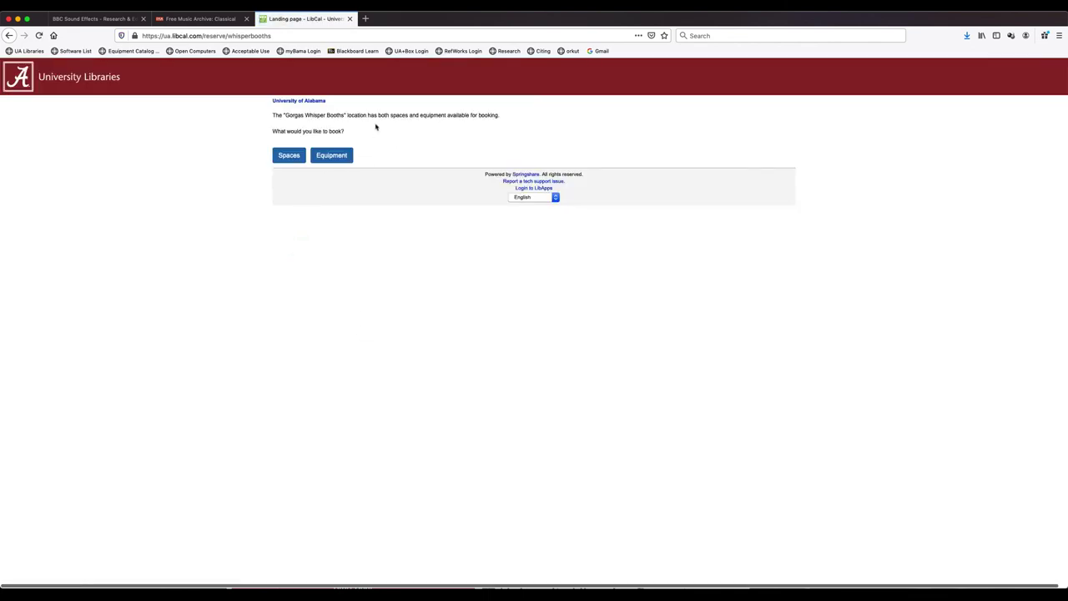
left_click(289, 155)
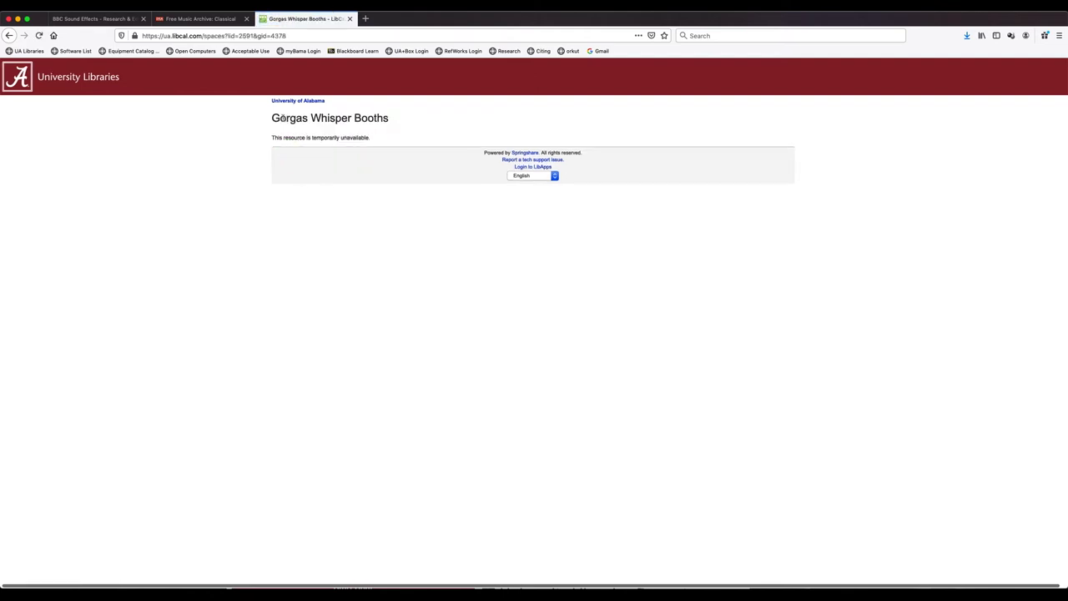
left_click_drag(290, 120, 381, 118)
left_click_drag(297, 137, 375, 140)
left_click(296, 118)
left_click(10, 36)
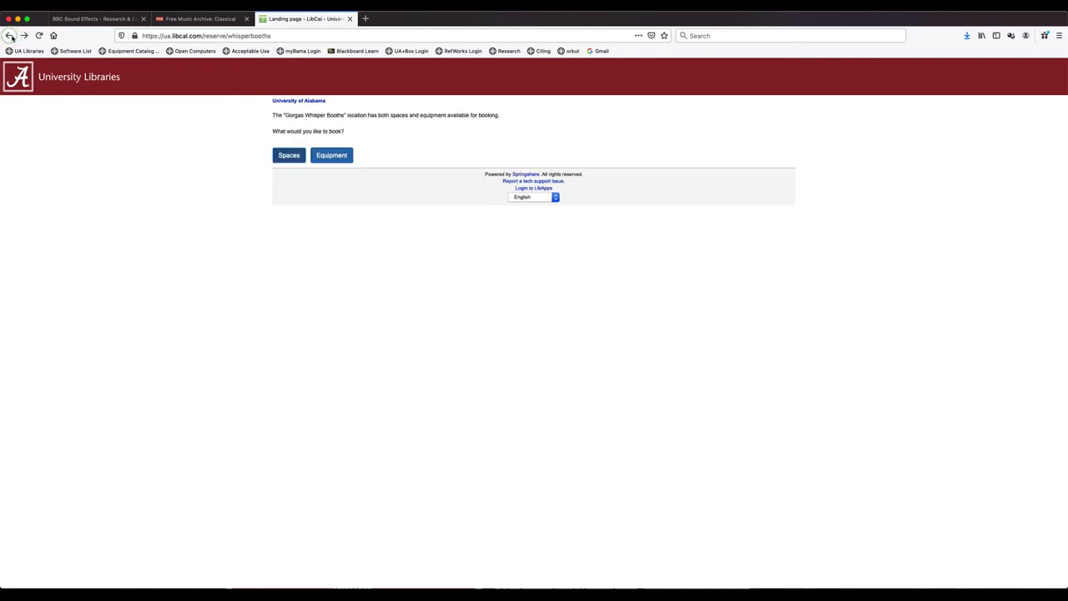
left_click(8, 36)
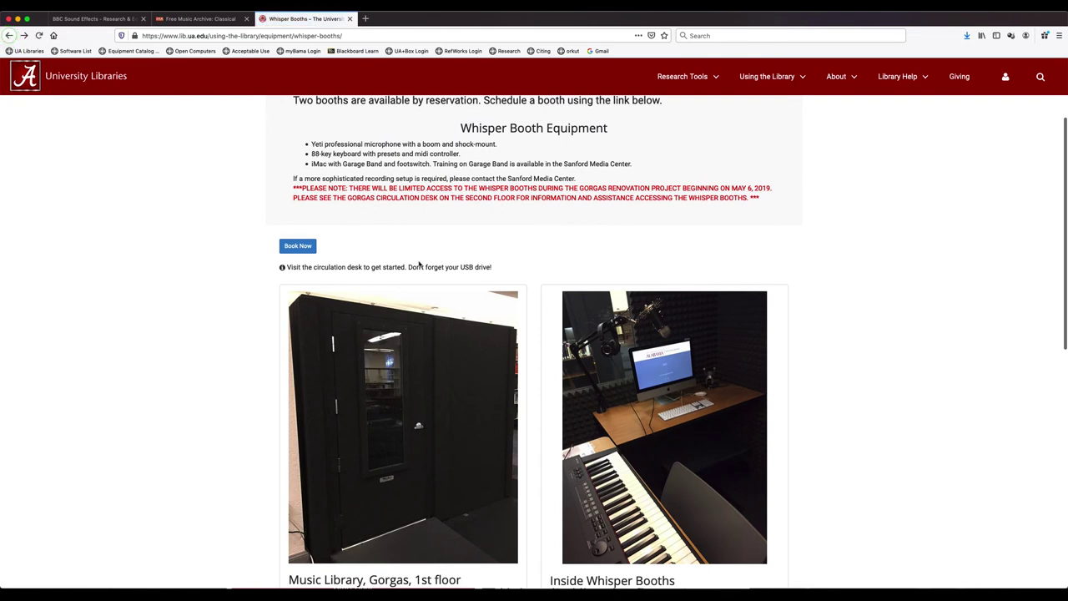
Look over the booth photos and the policies heading on the Whisper Booths page, and return to its introduction and equipment list.
scroll(438, 272, "down", 1)
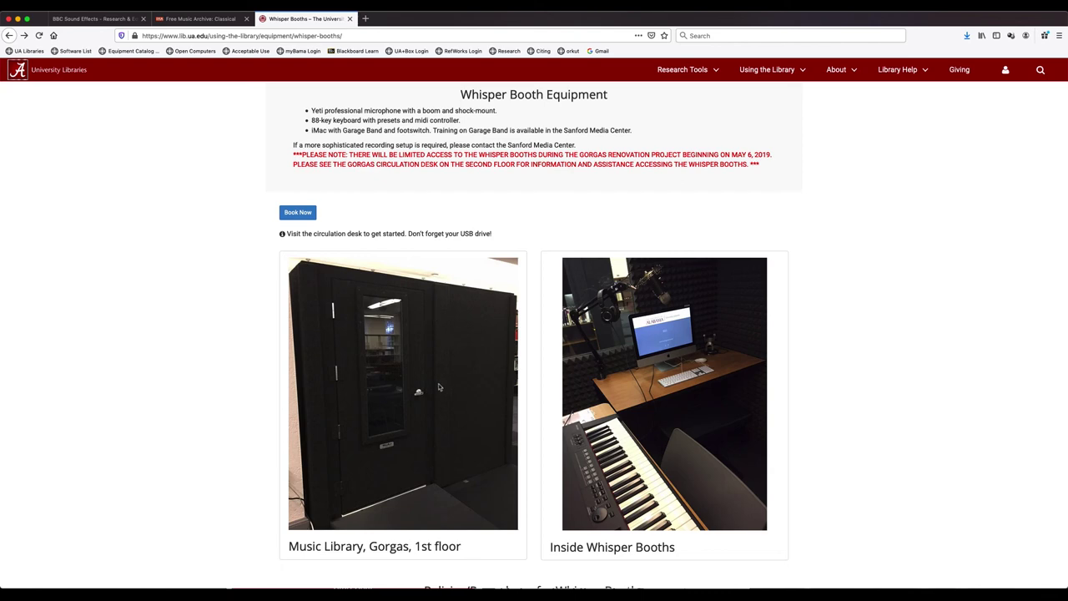
scroll(399, 377, "down", 2)
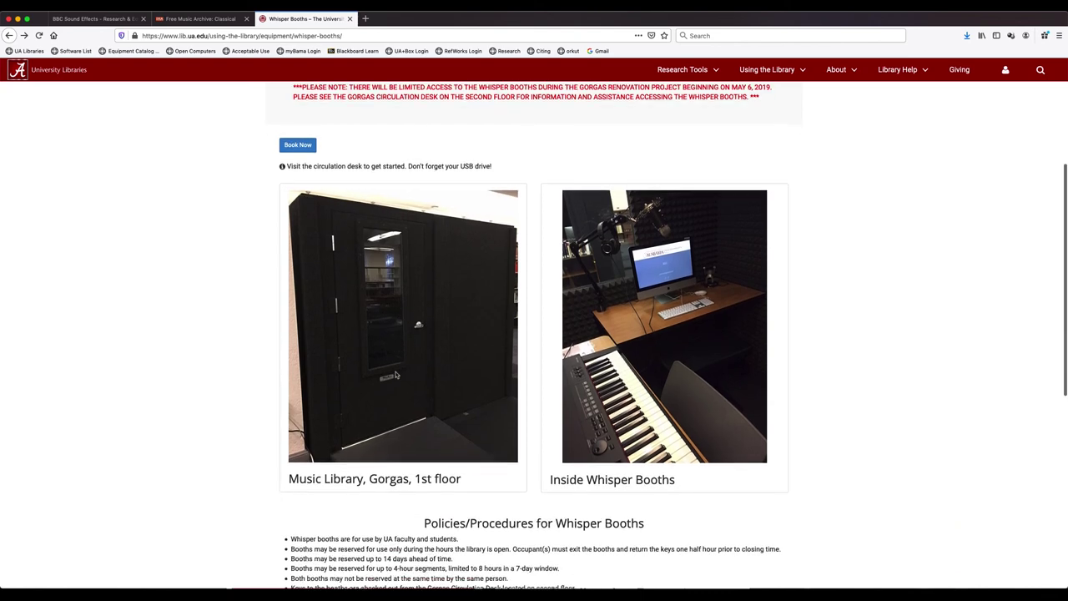
scroll(396, 376, "up", 2)
scroll(397, 376, "up", 3)
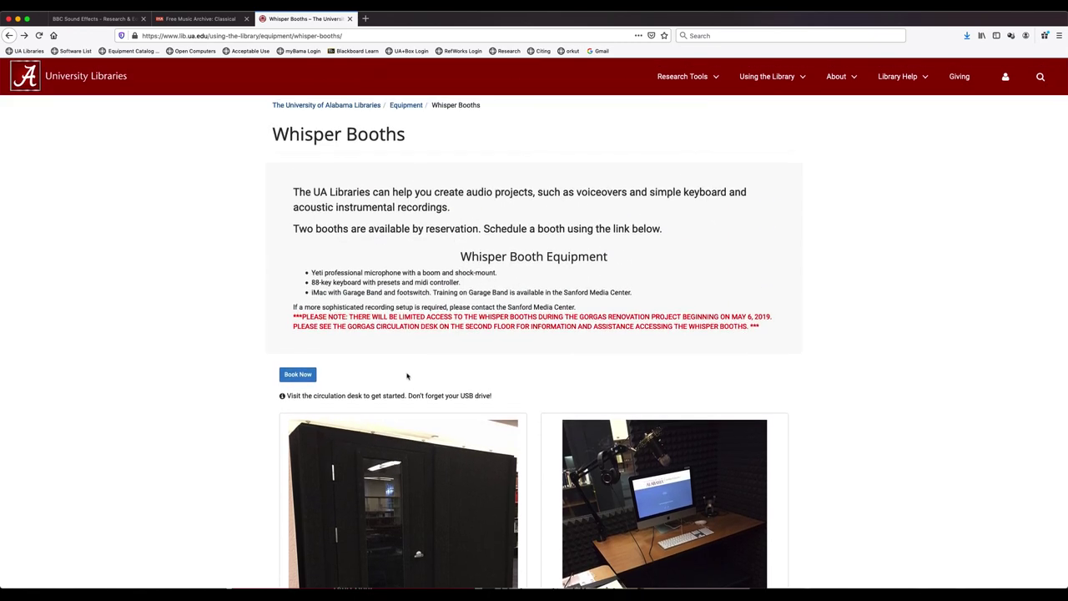
scroll(407, 375, "down", 1)
scroll(405, 376, "up", 1)
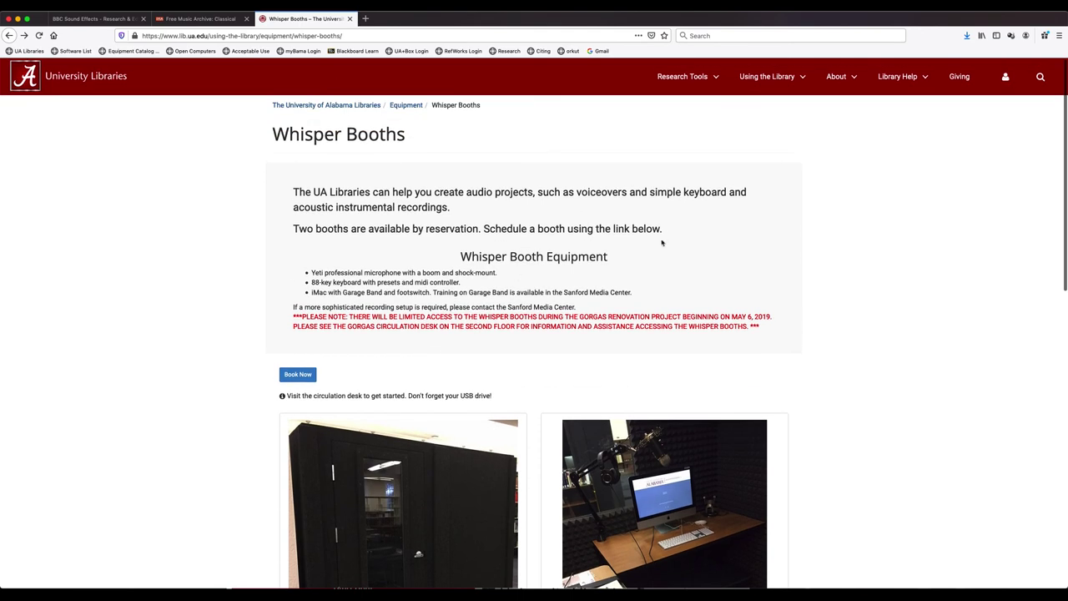
Open the library's Equipment page and highlight the Gorgas contact entry with its phone number in the assistance note.
left_click(801, 78)
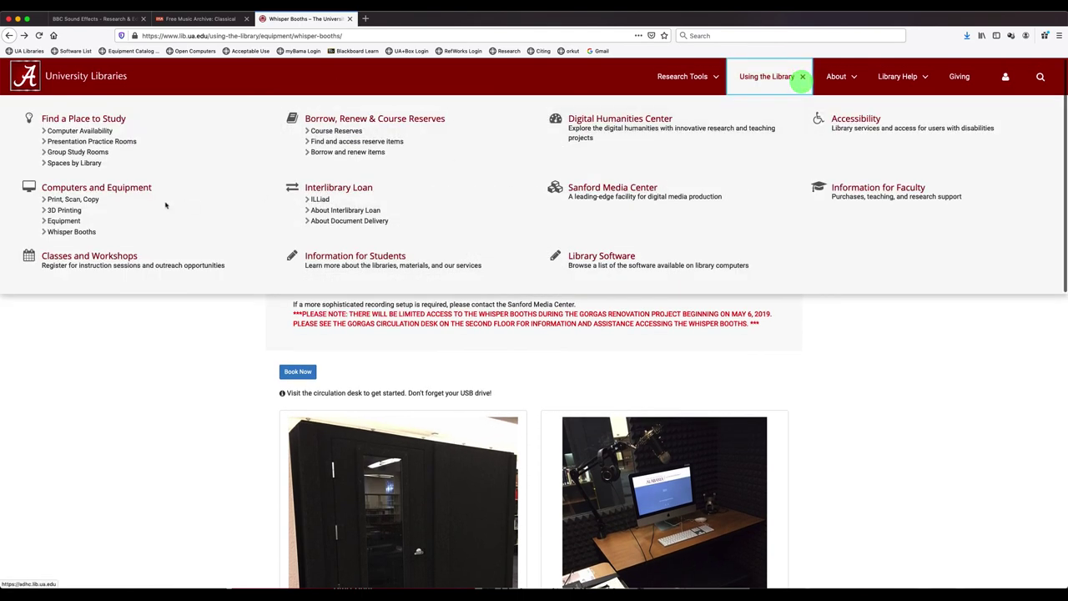
left_click(66, 221)
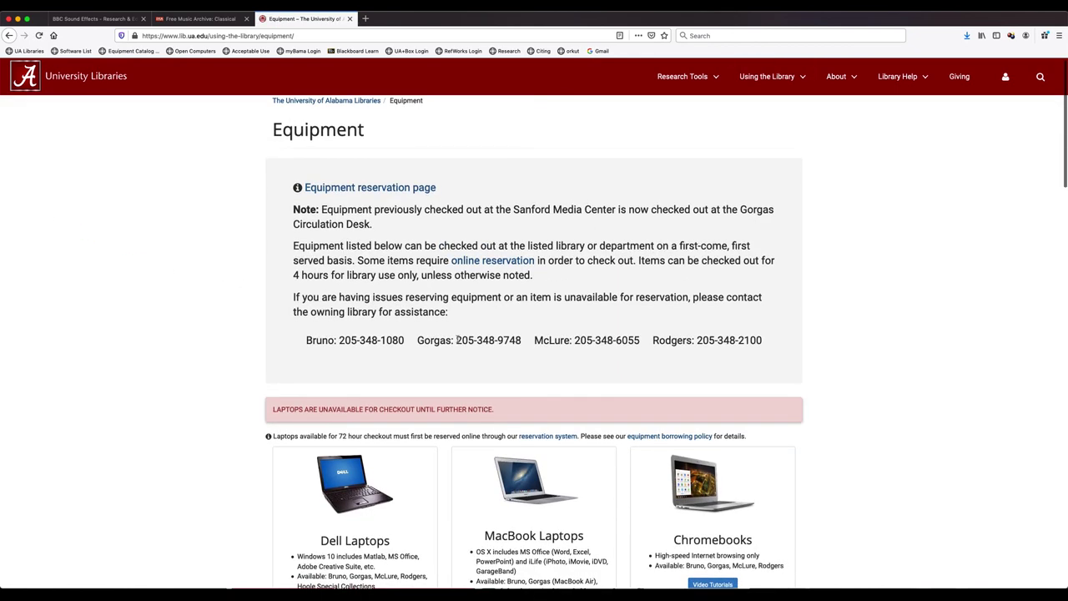
left_click(445, 343)
left_click_drag(445, 343, 530, 342)
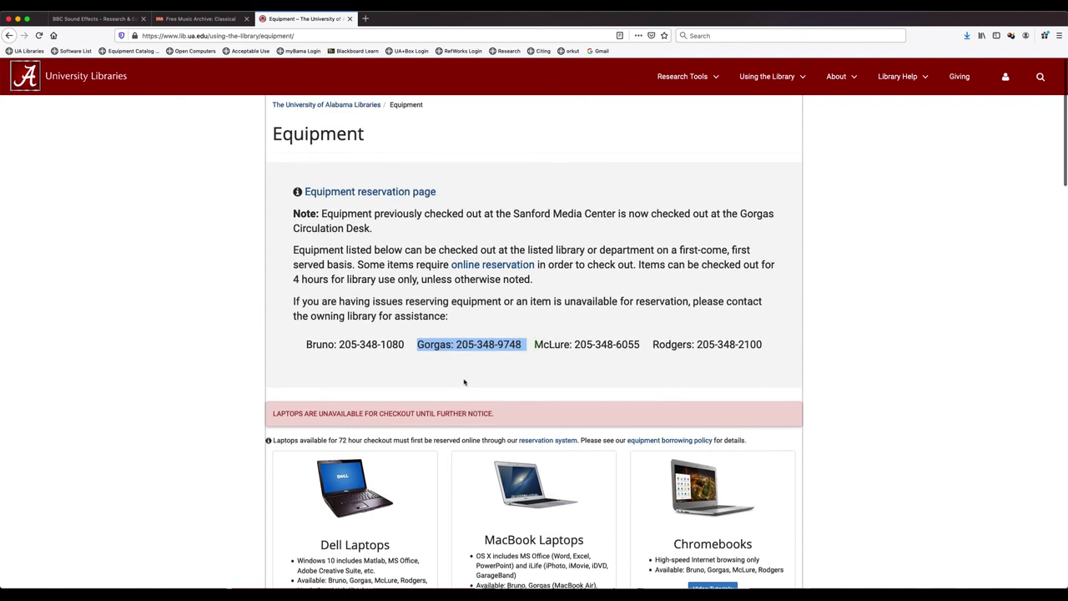